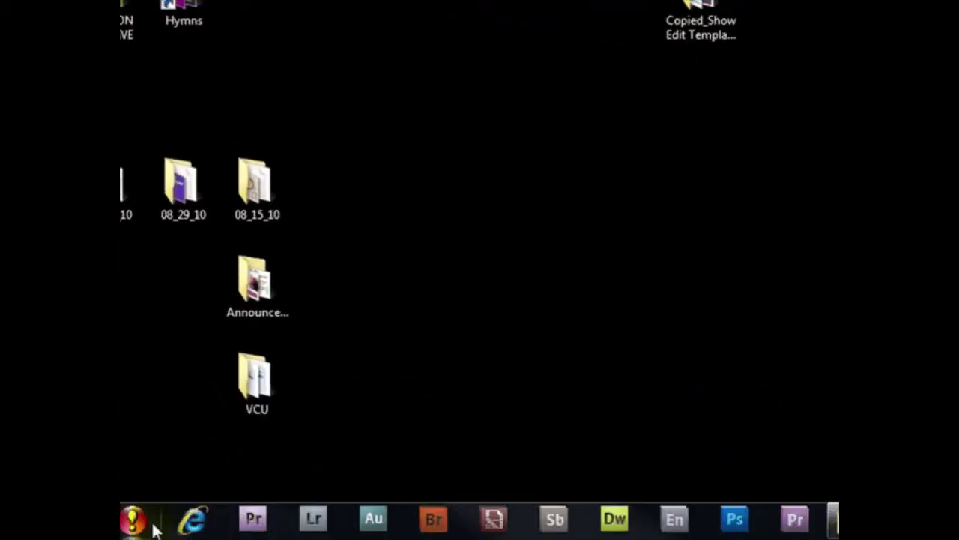
Launch Adobe Premiere Pro CS4 and open the recent project Untitled2.prproj.
{"action": "left_click", "coordinate": [255, 521]}
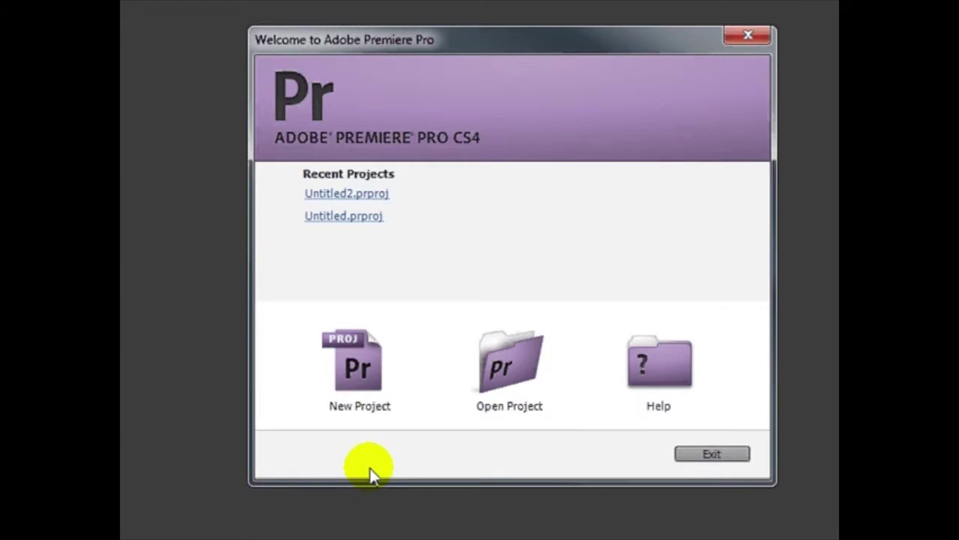
{"action": "left_click", "coordinate": [322, 197]}
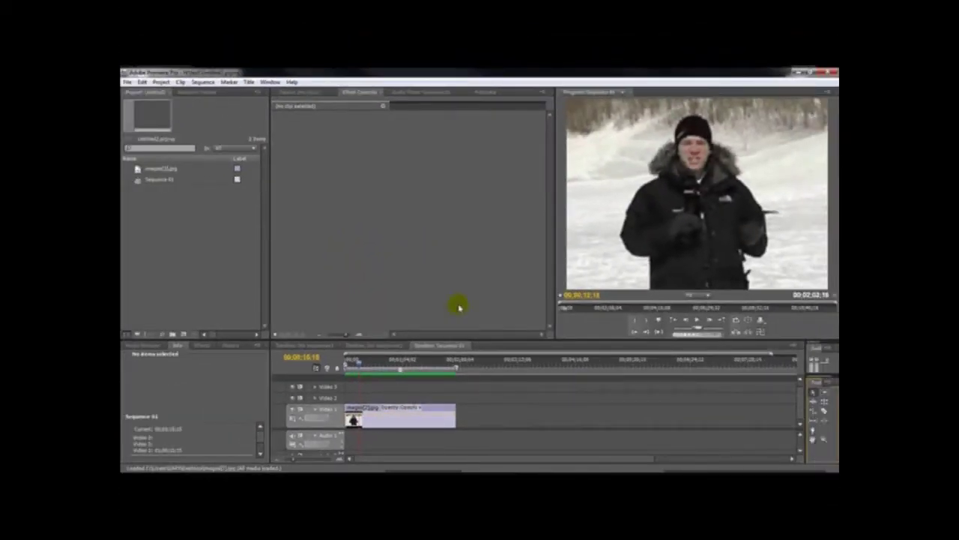
Move the playhead to 00;00;17;14 and start a new title, choosing Reporter from the user templates.
{"action": "left_click_drag", "start_coordinate": [392, 365], "coordinate": [361, 402]}
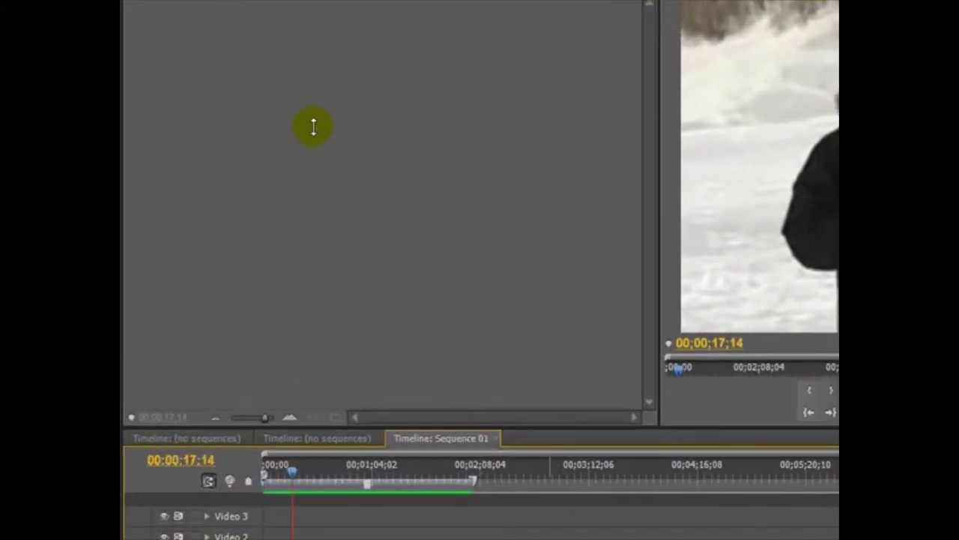
{"action": "key", "text": "ctrl+j"}
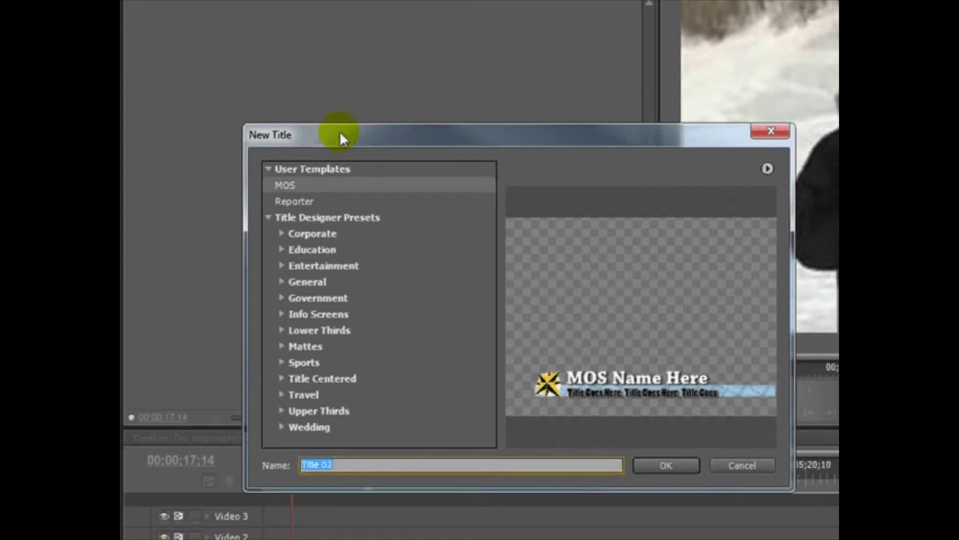
{"action": "left_click_drag", "start_coordinate": [338, 131], "coordinate": [324, 43]}
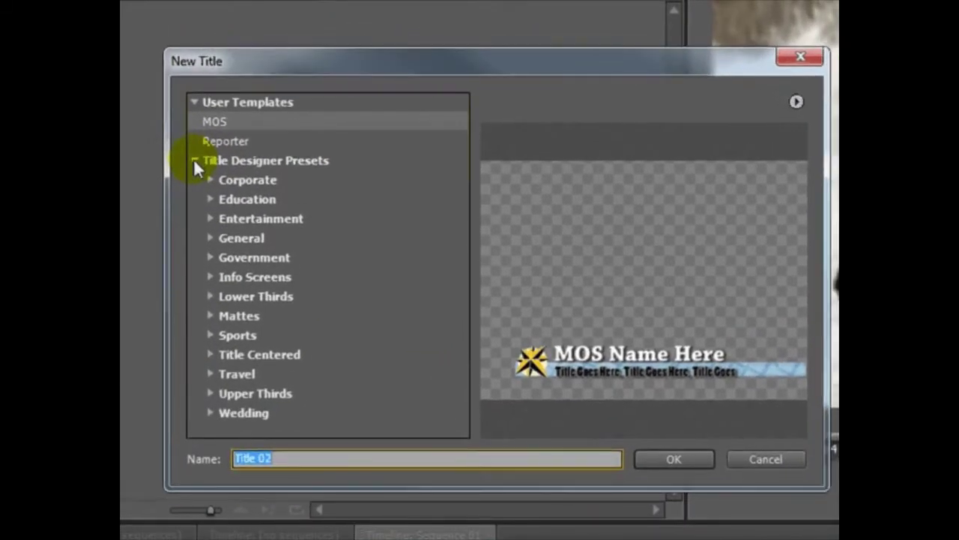
{"action": "left_click", "coordinate": [194, 160]}
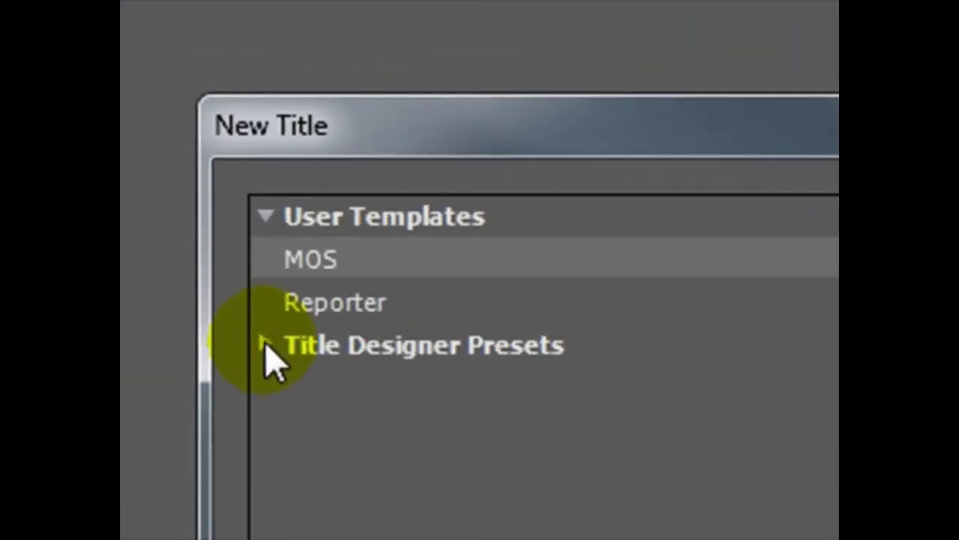
{"action": "left_click", "coordinate": [268, 217]}
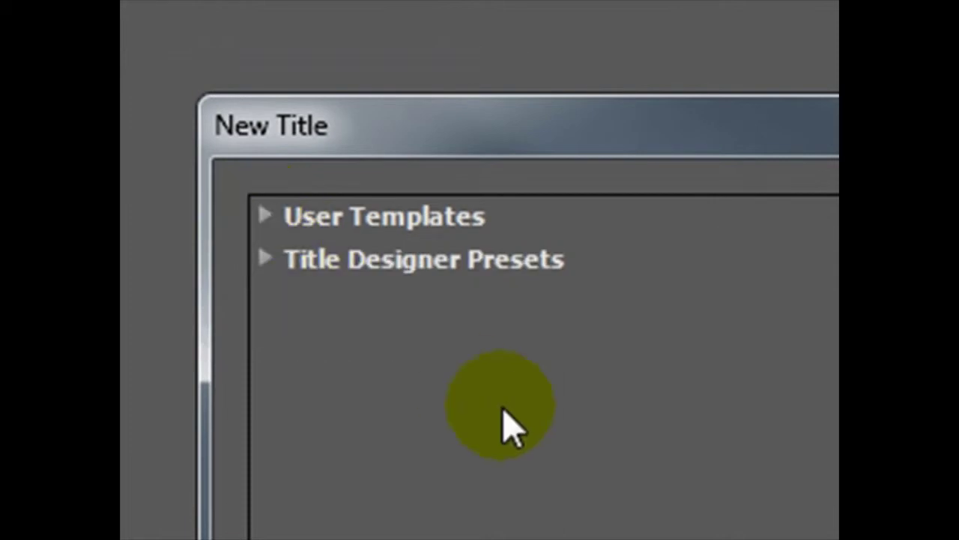
{"action": "left_click", "coordinate": [266, 217]}
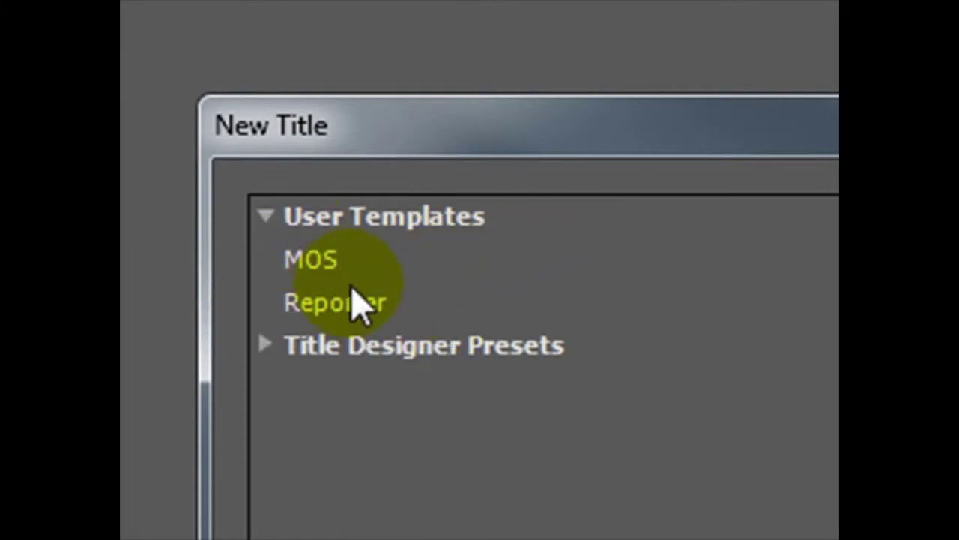
{"action": "left_click", "coordinate": [313, 264]}
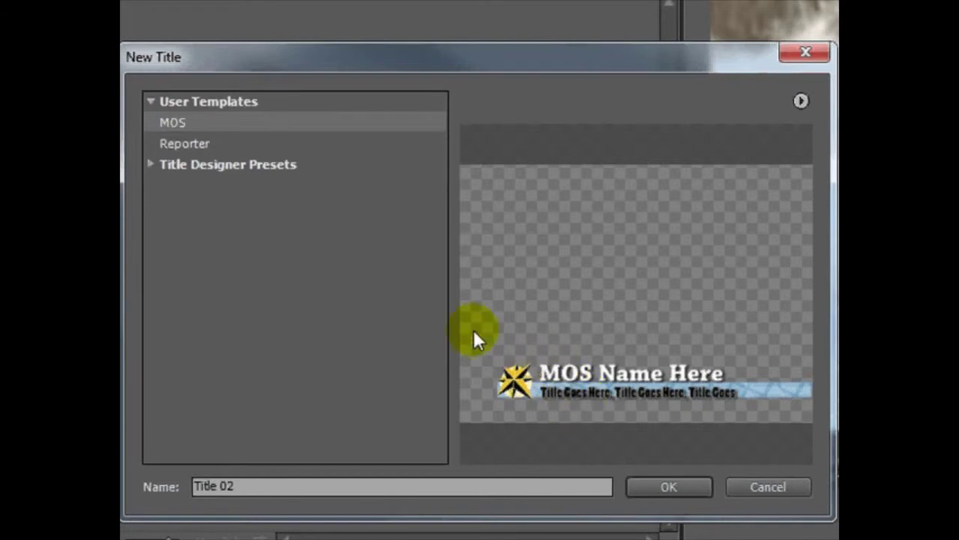
{"action": "left_click", "coordinate": [172, 144]}
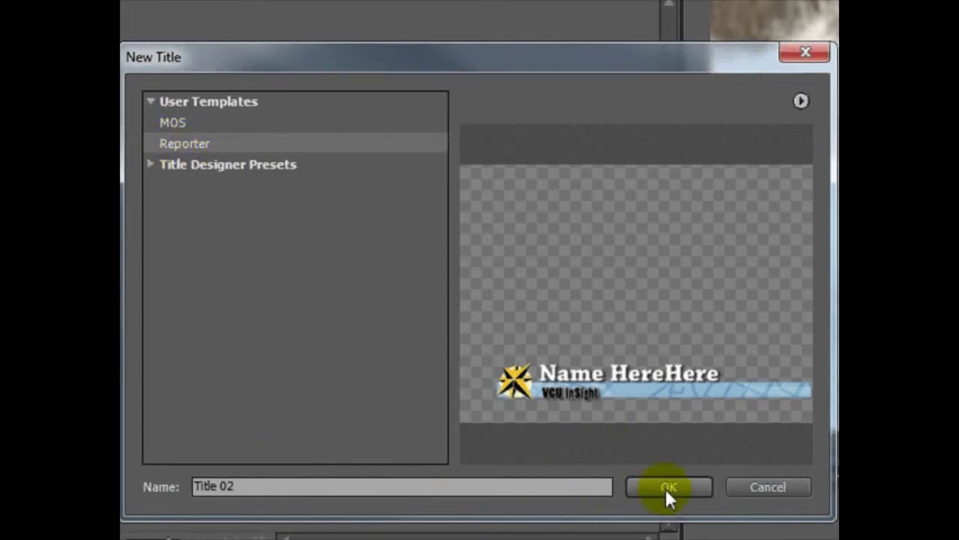
Name the new title with the reporter's name and create it.
{"action": "left_click_drag", "start_coordinate": [247, 485], "coordinate": [188, 486]}
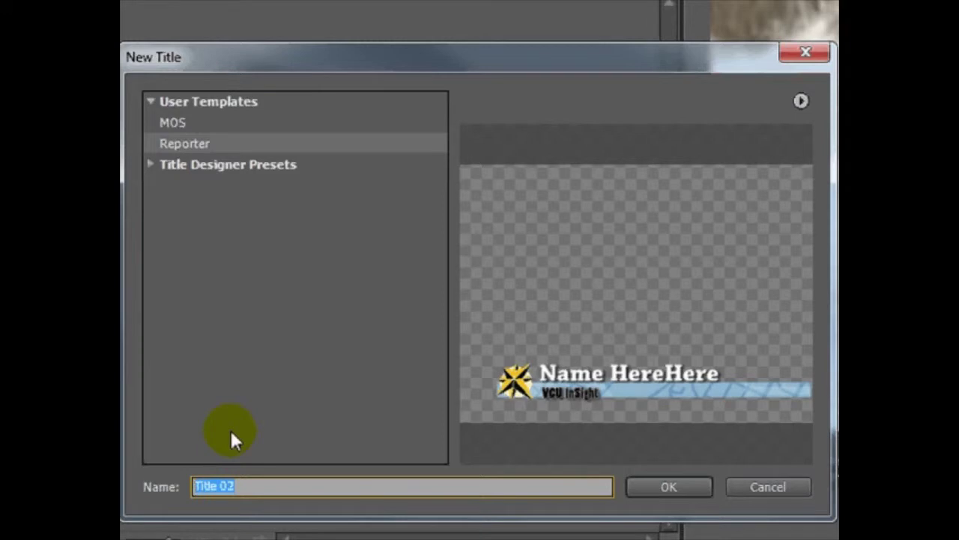
{"action": "type", "text": "Gary Re"}
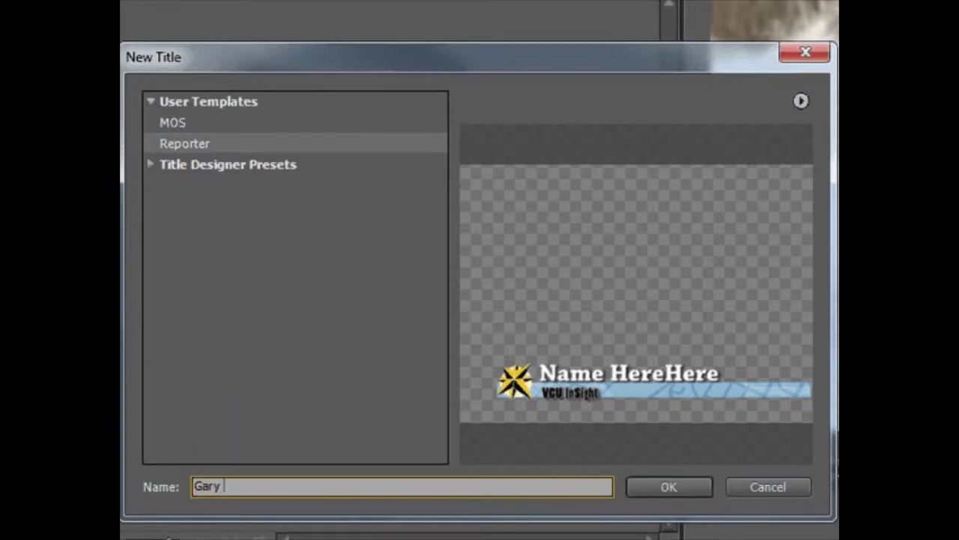
{"action": "type", "text": "porter"}
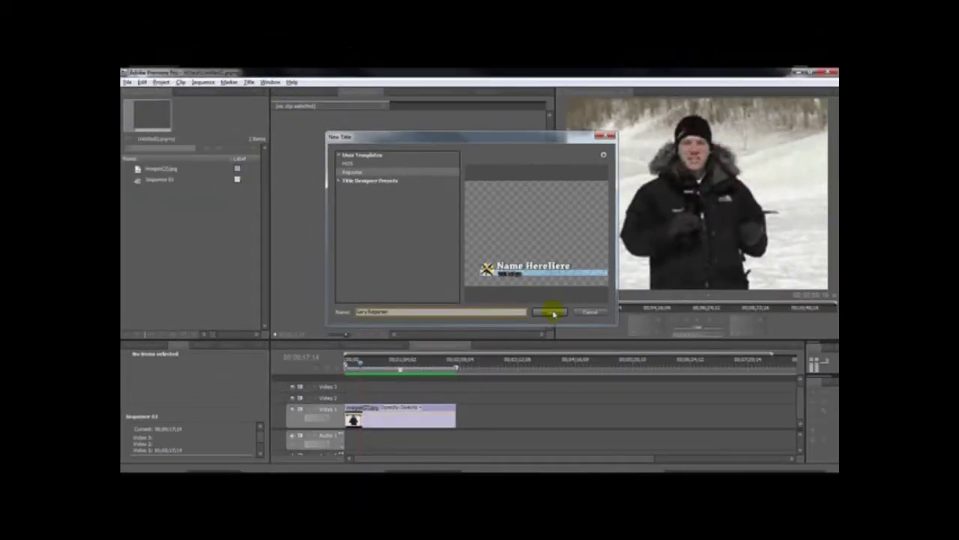
{"action": "left_click", "coordinate": [669, 486]}
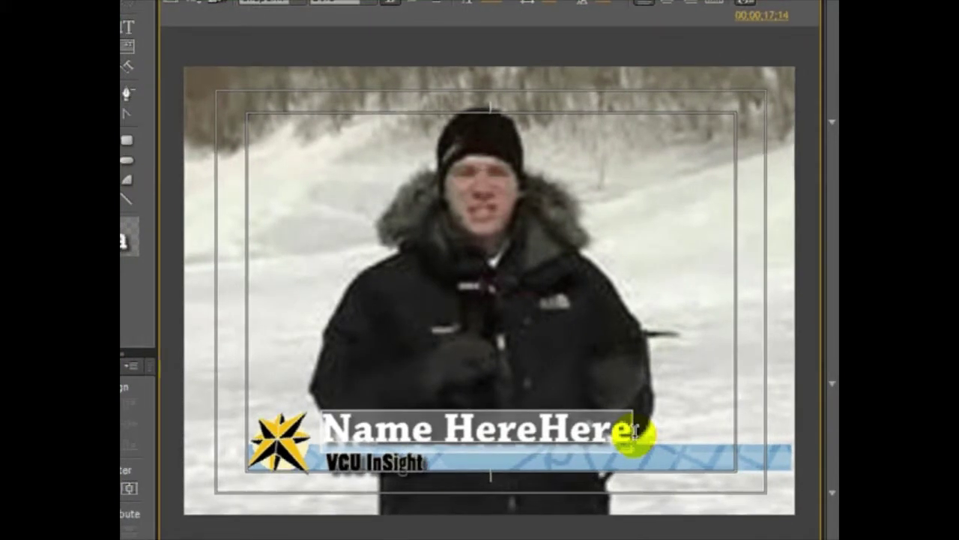
Replace the name placeholder in the lower third with the reporter's name and close the title editor.
{"action": "type", "text": "Ga"}
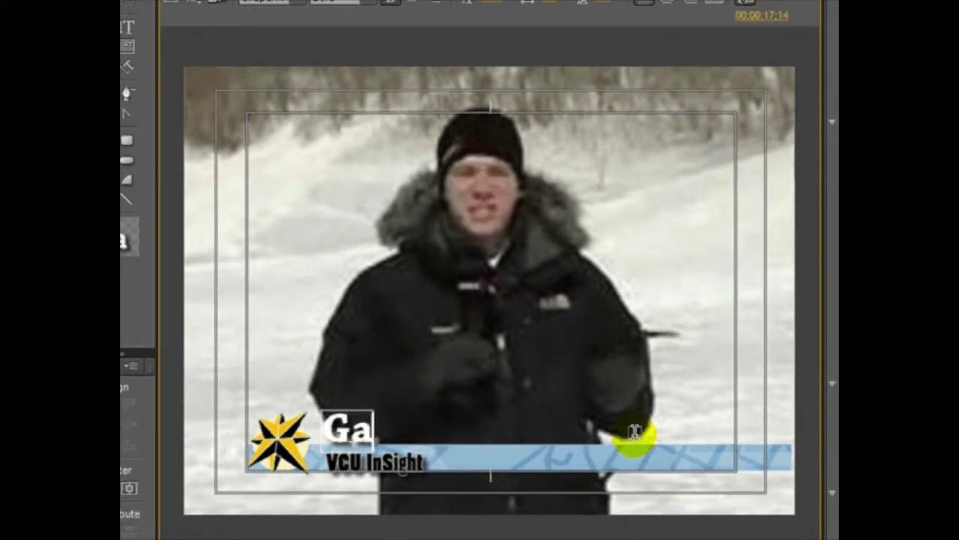
{"action": "type", "text": "ry Repor"}
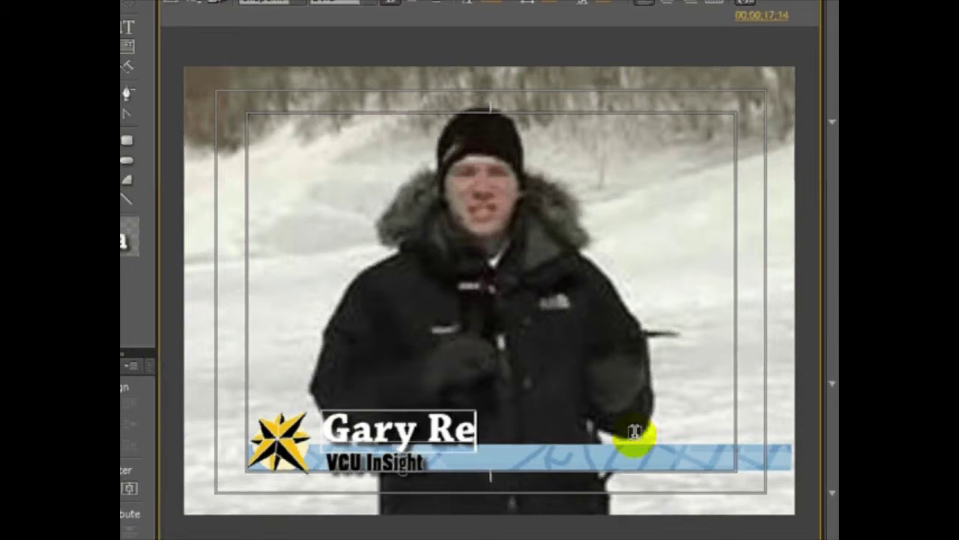
{"action": "type", "text": "ter"}
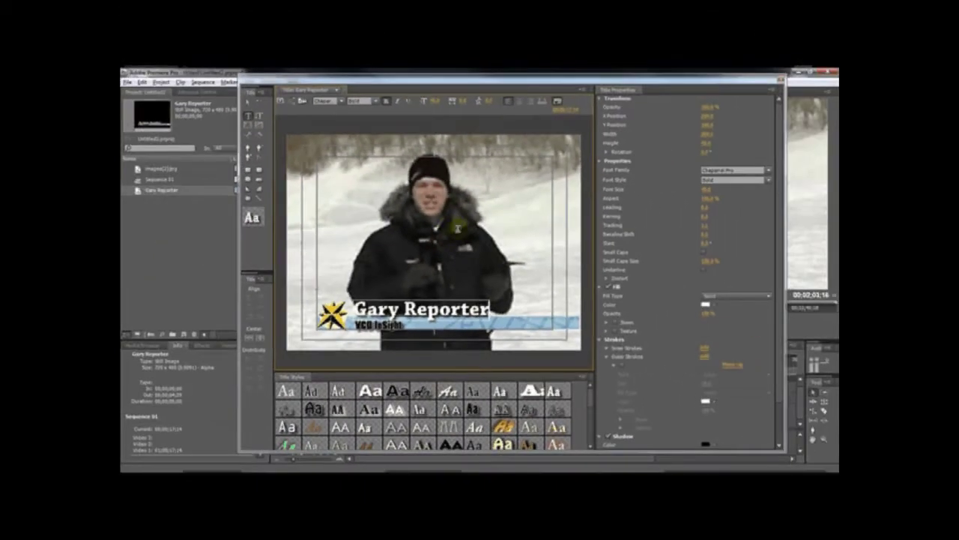
{"action": "left_click", "coordinate": [173, 194]}
{"action": "left_click", "coordinate": [776, 82]}
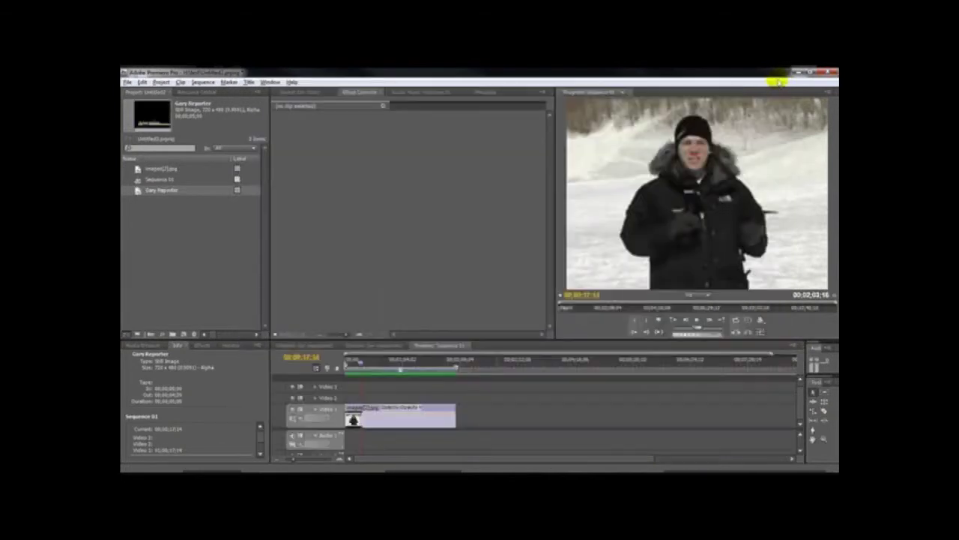
Place the finished reporter title on the Video 2 track at the start of Sequence 01.
{"action": "left_click", "coordinate": [137, 191]}
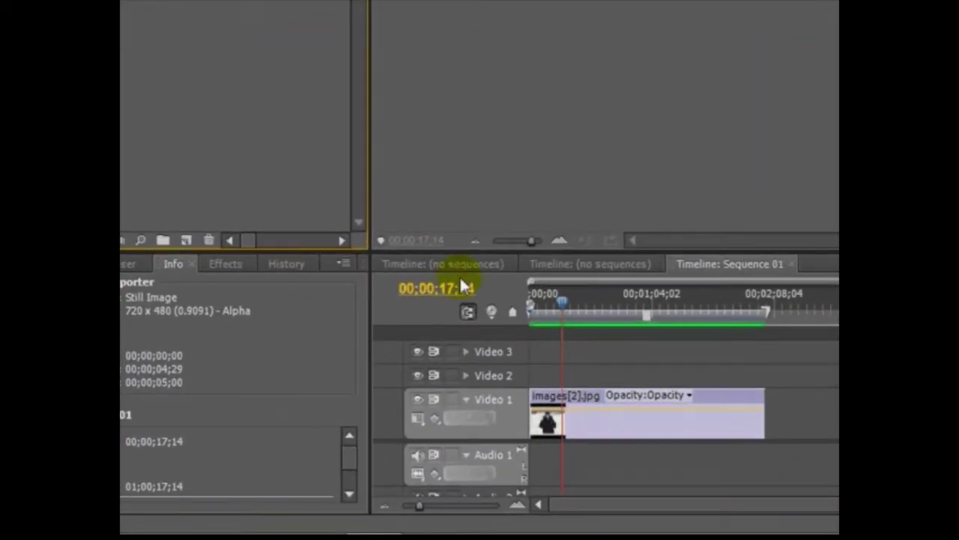
{"action": "left_click_drag", "start_coordinate": [459, 283], "coordinate": [539, 379]}
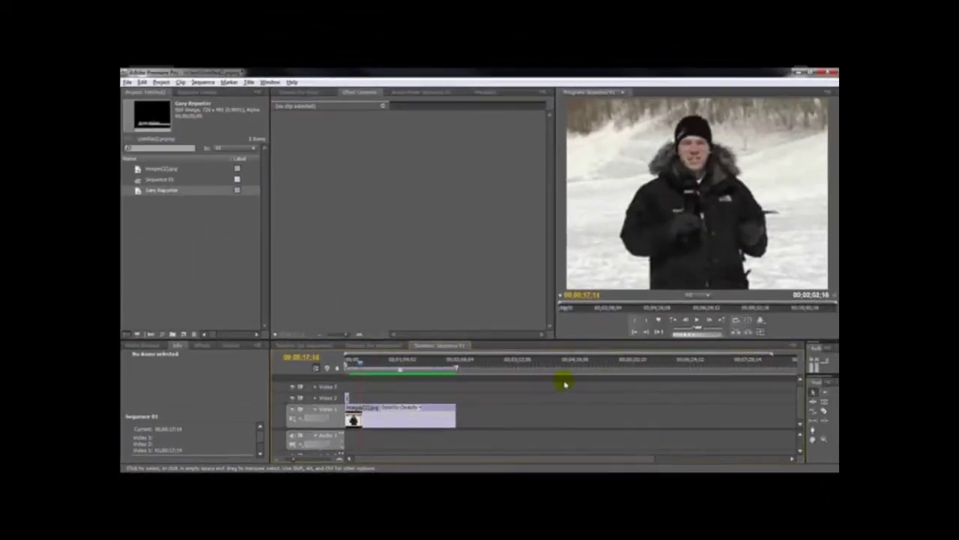
Play the sequence from the beginning to 00;00;01;01 and move the title on Video 2 to start there.
{"action": "left_click_drag", "start_coordinate": [772, 355], "coordinate": [572, 355]}
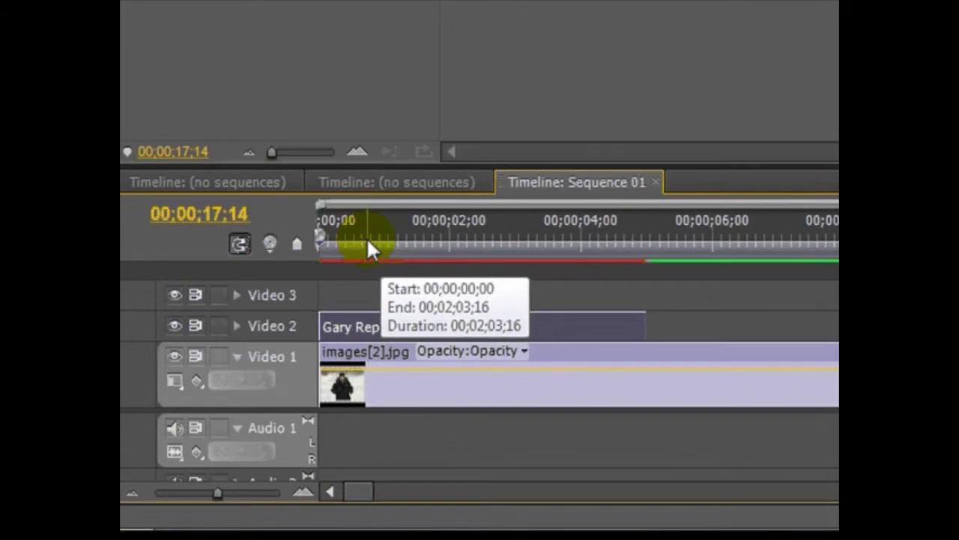
{"action": "left_click_drag", "start_coordinate": [367, 227], "coordinate": [292, 225]}
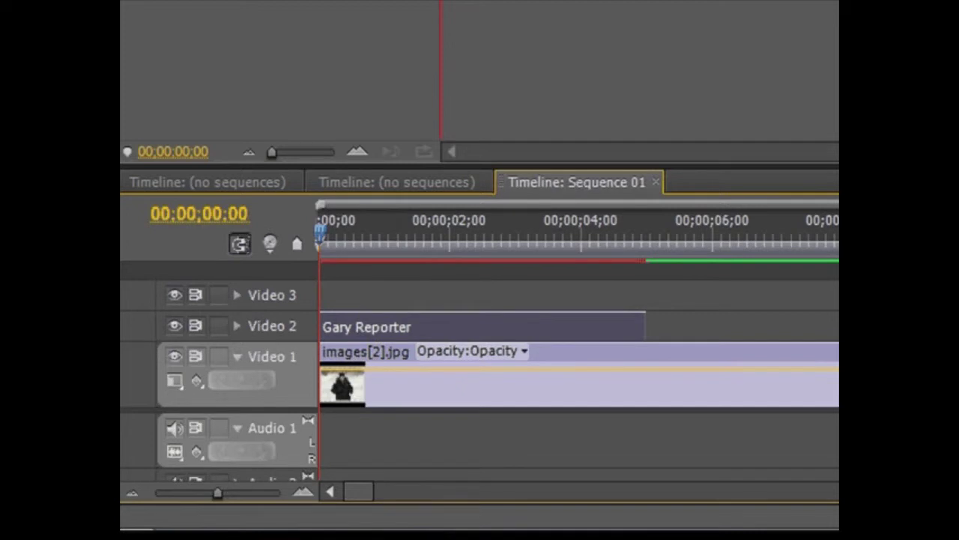
{"action": "left_click_drag", "start_coordinate": [836, 203], "coordinate": [695, 203]}
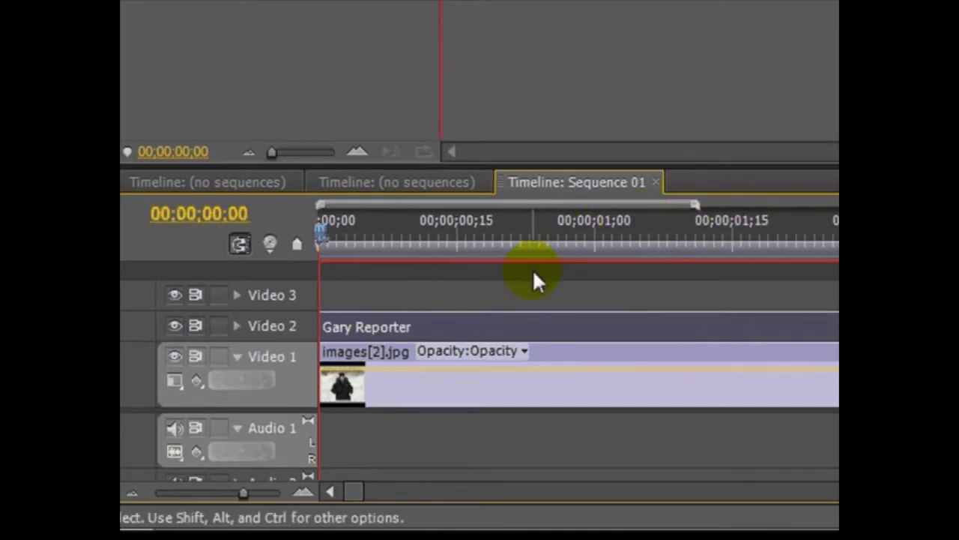
{"action": "left_click_drag", "start_coordinate": [339, 225], "coordinate": [268, 220]}
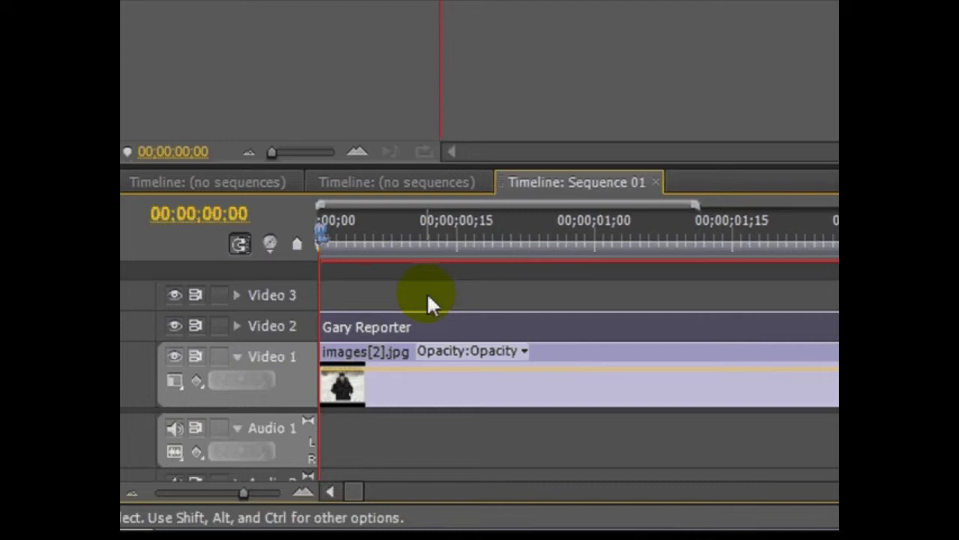
{"action": "key", "text": "space"}
{"action": "key", "text": "space"}
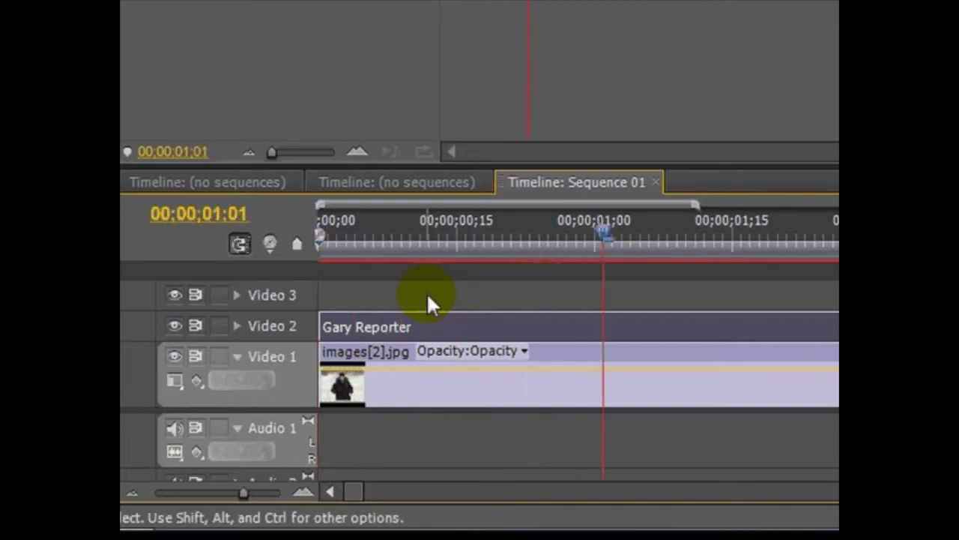
{"action": "left_click_drag", "start_coordinate": [414, 324], "coordinate": [695, 324]}
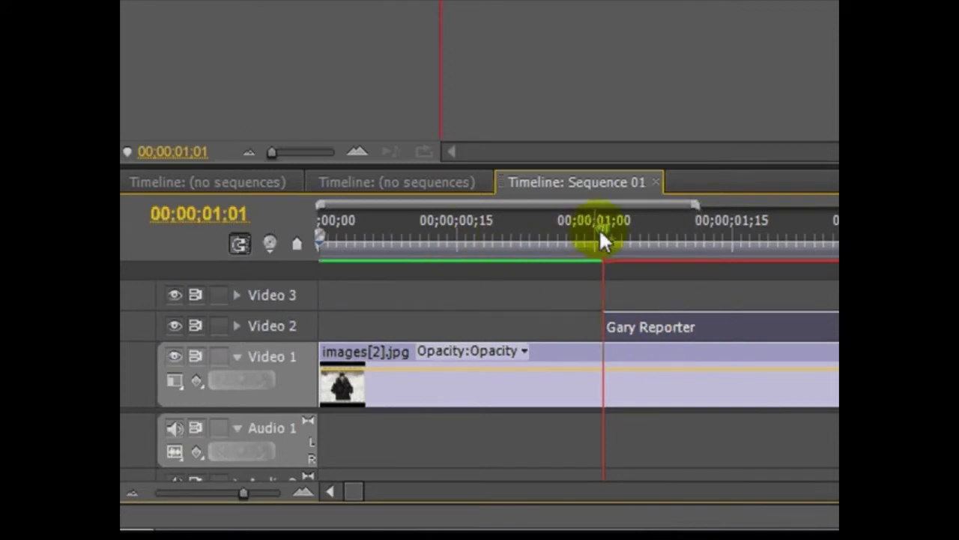
Play the sequence from just before the title's start to preview how the lower third appears.
{"action": "left_click_drag", "start_coordinate": [602, 229], "coordinate": [546, 240]}
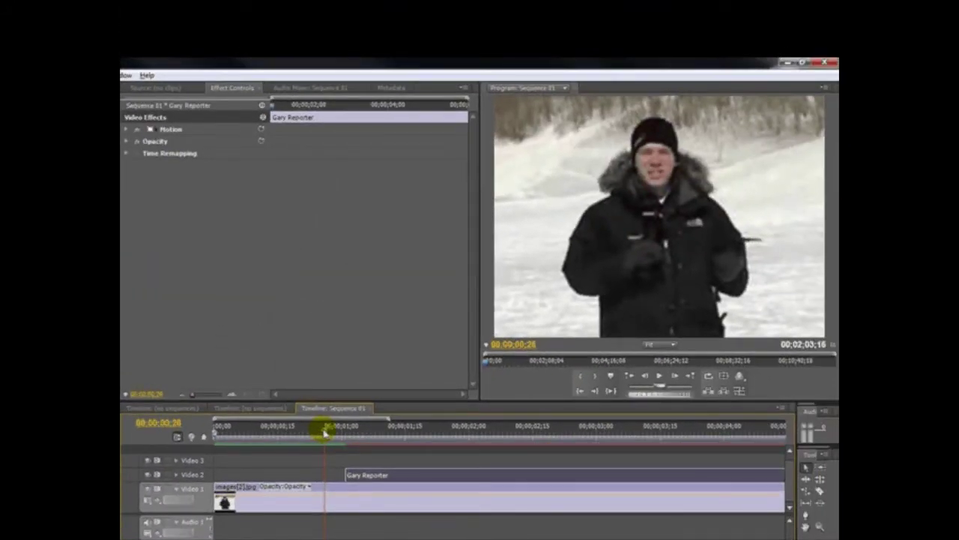
{"action": "key", "text": "space"}
{"action": "key", "text": "space"}
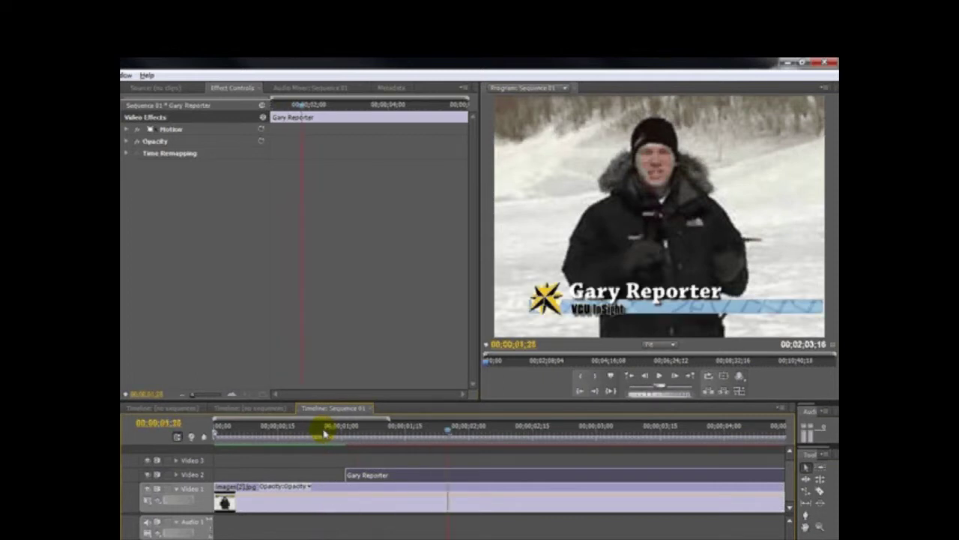
With the playhead at 00;00;01;02, make Video 2 the target track and apply the default cross dissolve to the title's start.
{"action": "left_click_drag", "start_coordinate": [439, 429], "coordinate": [462, 418]}
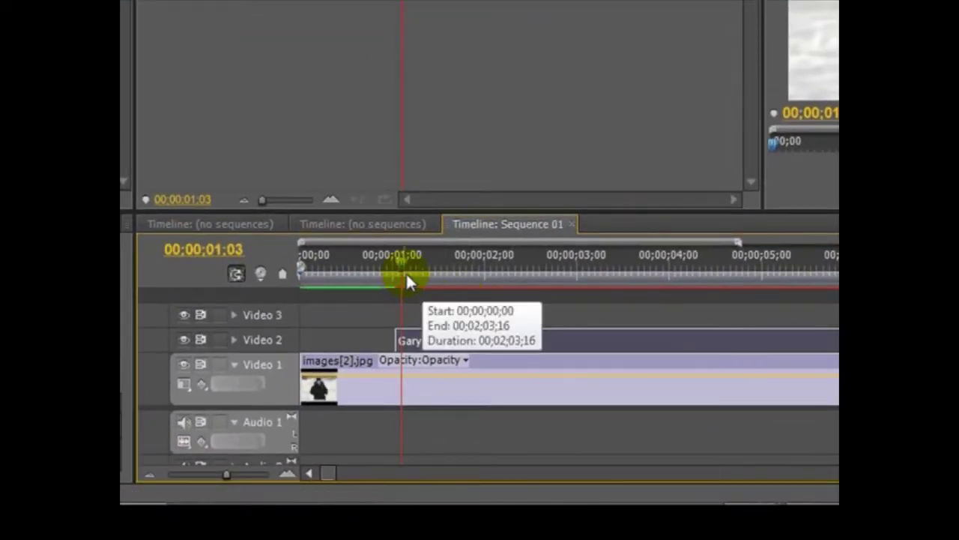
{"action": "mouse_move", "coordinate": [403, 271]}
{"action": "left_mouse_down"}
{"action": "mouse_move", "coordinate": [436, 272]}
{"action": "mouse_move", "coordinate": [389, 279]}
{"action": "mouse_move", "coordinate": [416, 281]}
{"action": "left_mouse_up"}
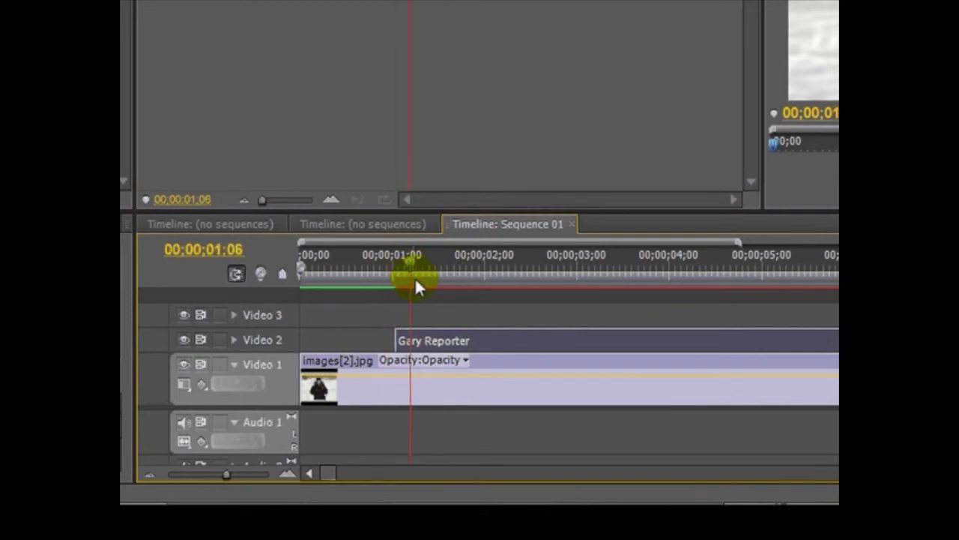
{"action": "left_click_drag", "start_coordinate": [413, 274], "coordinate": [401, 268]}
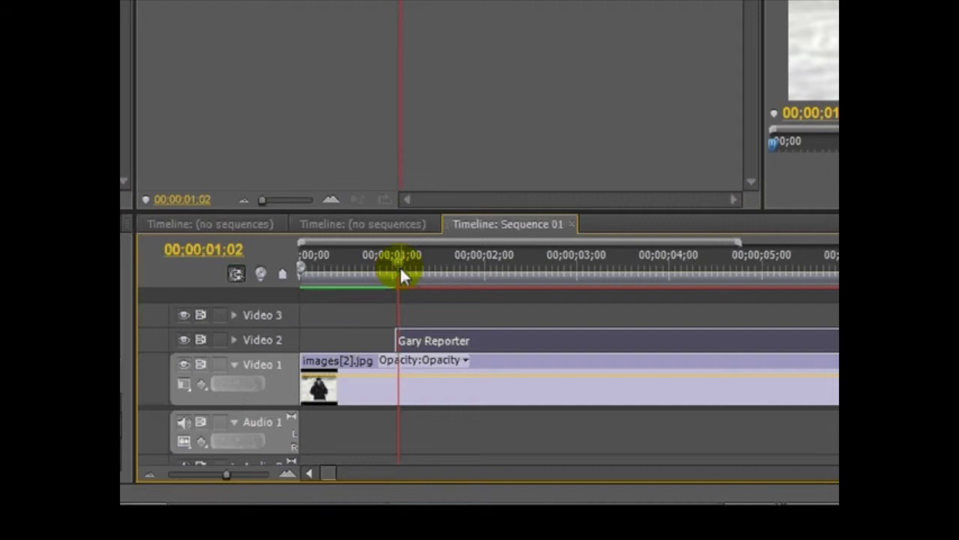
{"action": "left_click", "coordinate": [280, 375]}
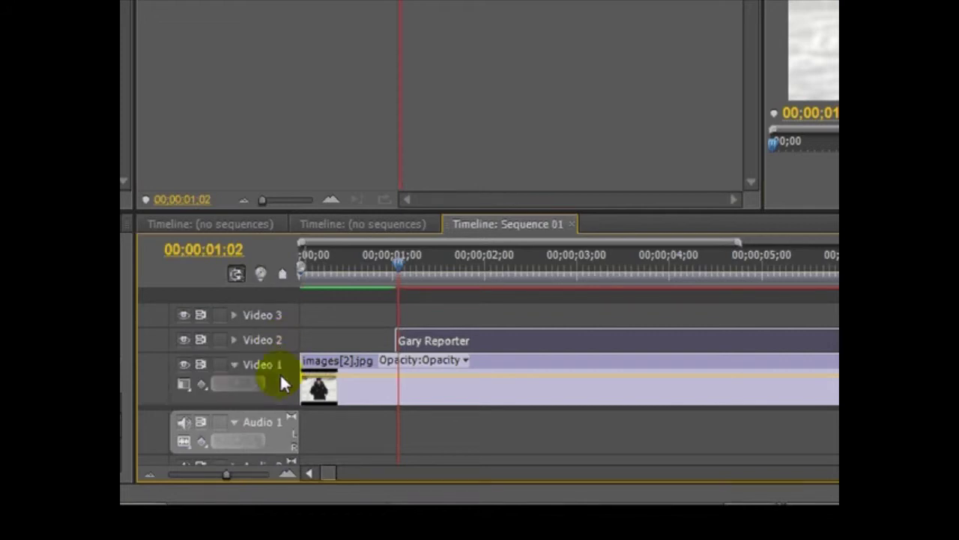
{"action": "left_click", "coordinate": [280, 375]}
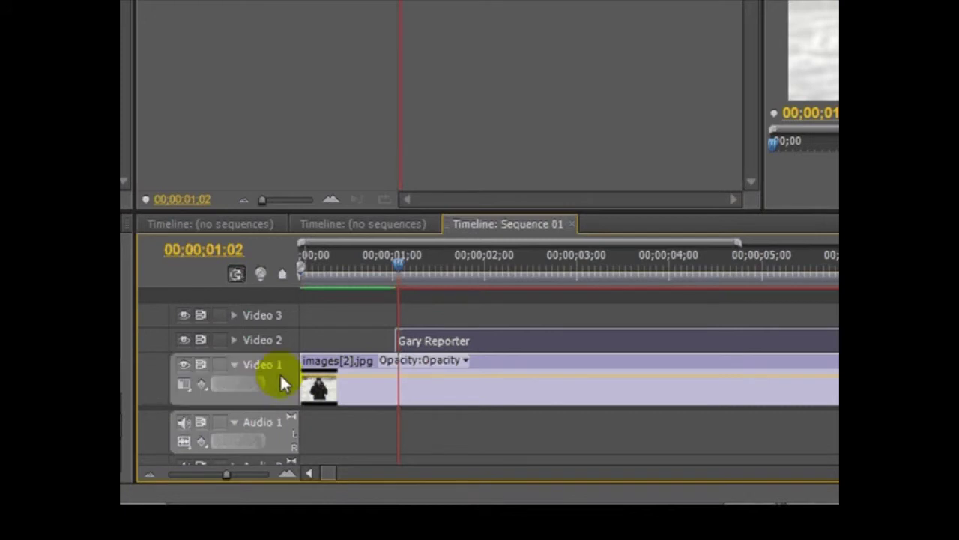
{"action": "left_click", "coordinate": [288, 341]}
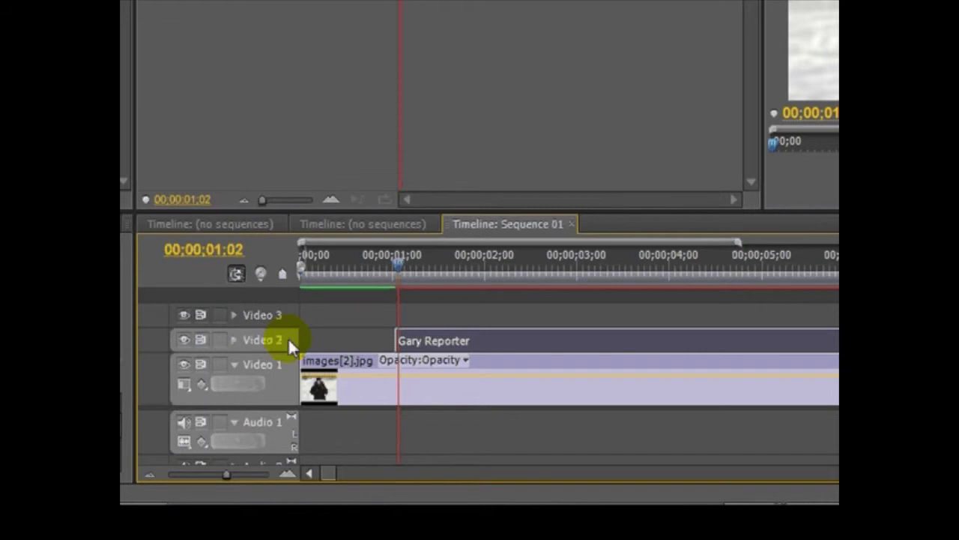
{"action": "key", "text": "ctrl+d"}
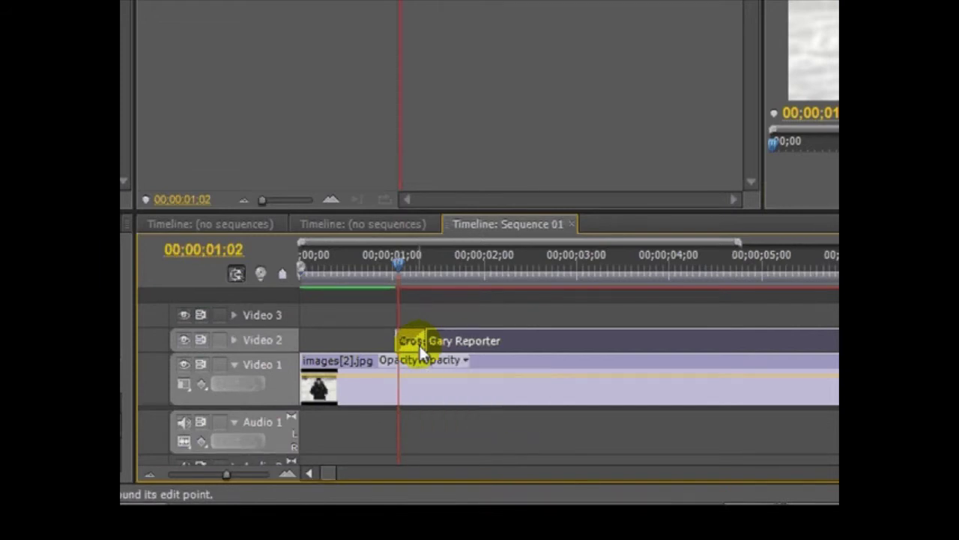
Apply the default cross dissolve to the end of the title on Video 2 at 00;00;06;01.
{"action": "left_click", "coordinate": [413, 344]}
{"action": "left_click", "coordinate": [421, 336]}
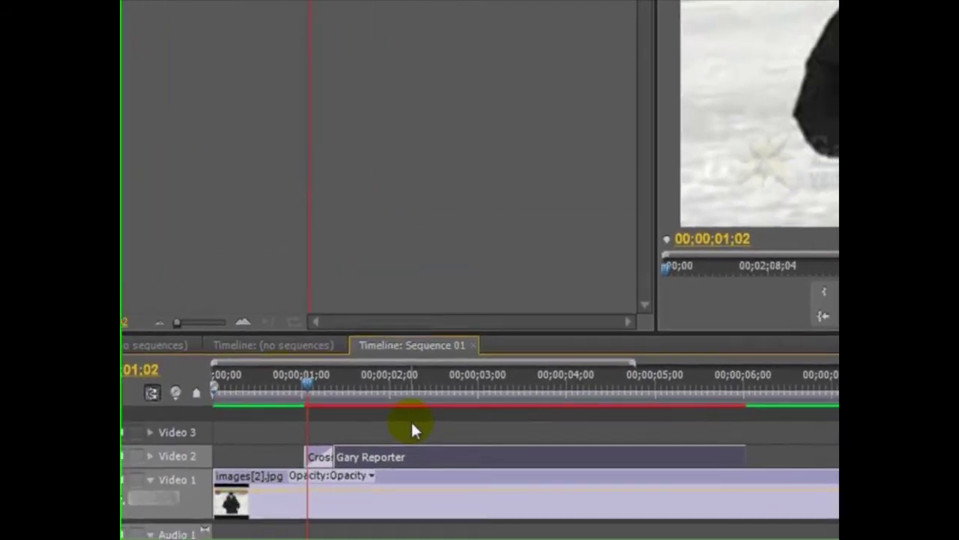
{"action": "left_click_drag", "start_coordinate": [759, 404], "coordinate": [471, 423]}
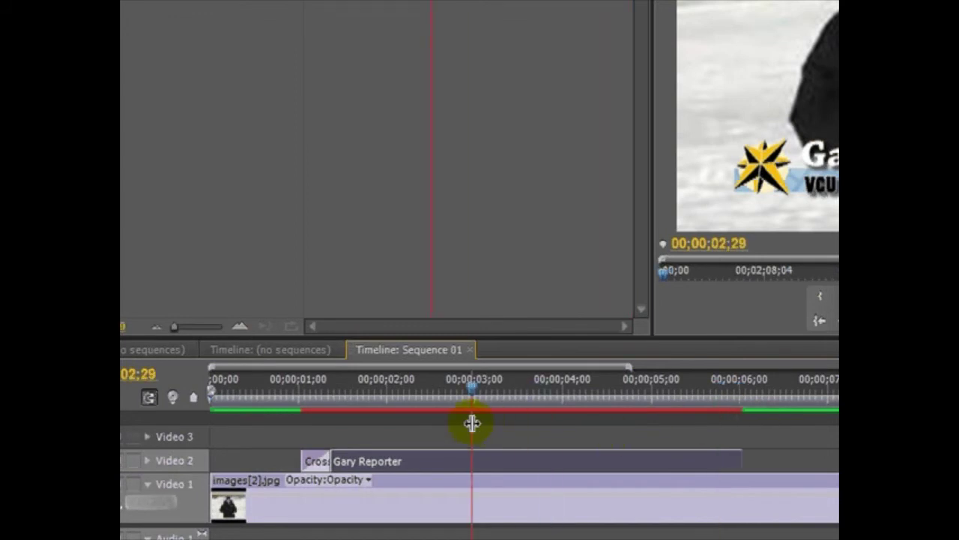
{"action": "key", "text": "Page_Down"}
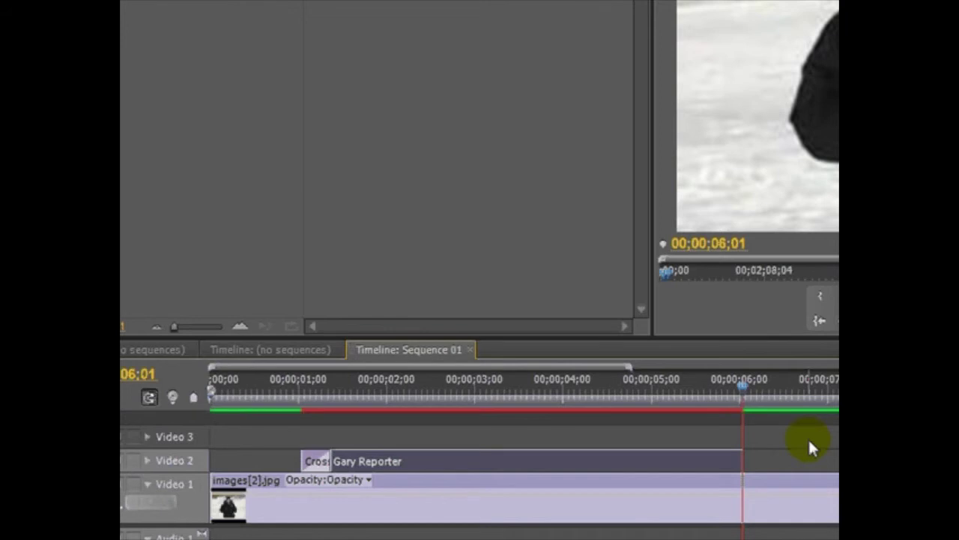
{"action": "key", "text": "ctrl+d"}
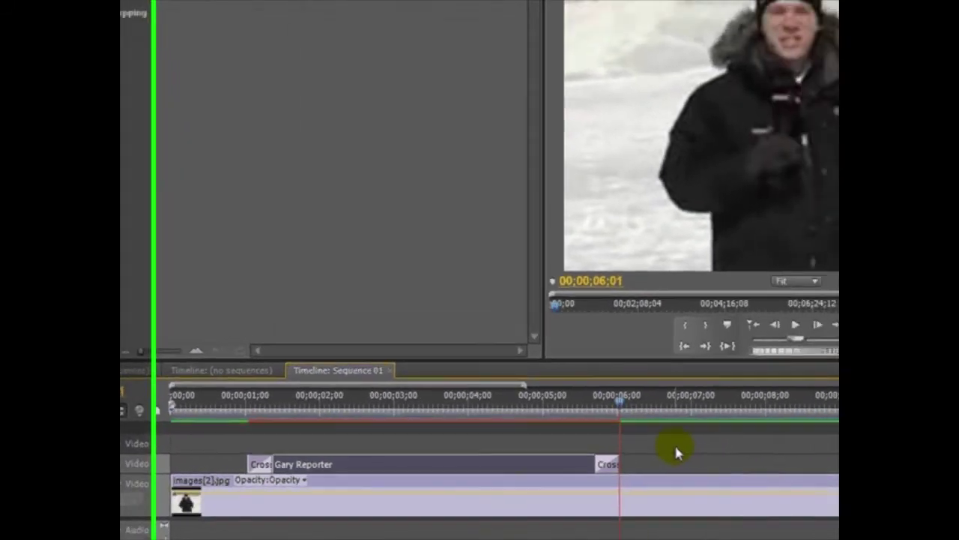
Check the title's fade-out, and play the sequence from the beginning until just past the title's end.
{"action": "left_click", "coordinate": [609, 406]}
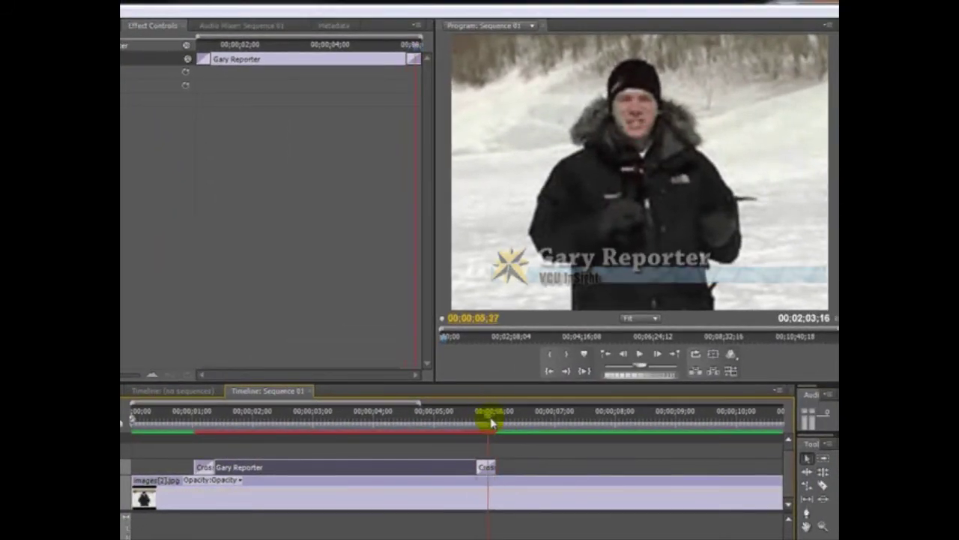
{"action": "left_click_drag", "start_coordinate": [206, 431], "coordinate": [132, 440]}
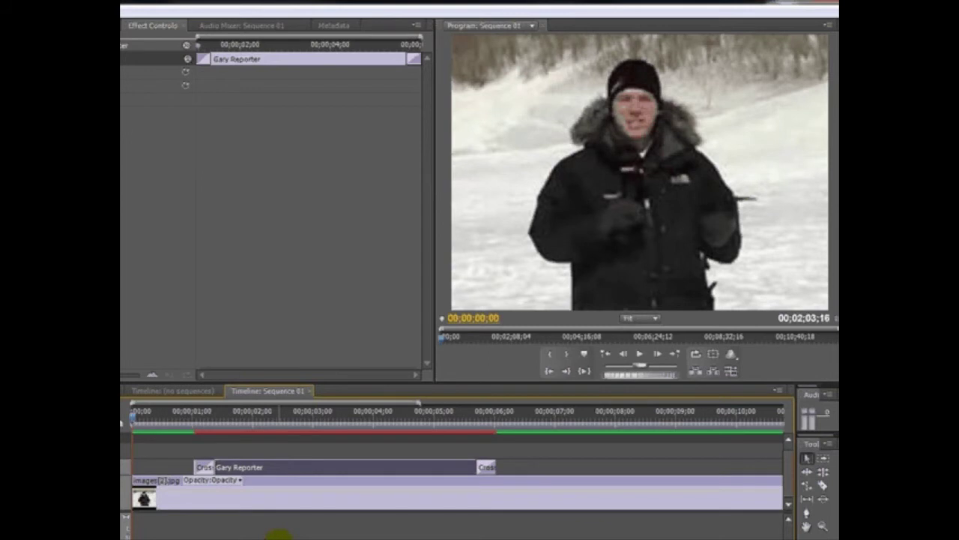
{"action": "key", "text": "space"}
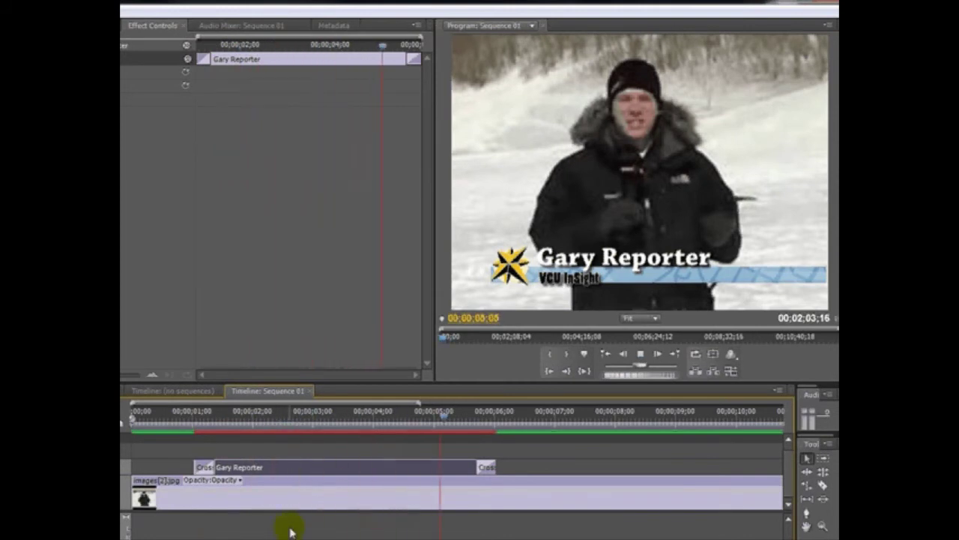
{"action": "key", "text": "space"}
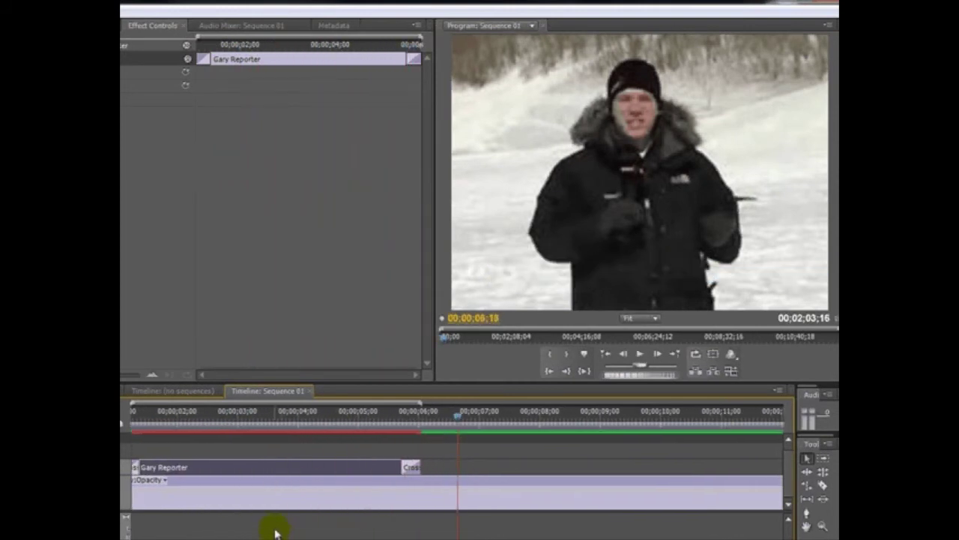
Cut the Video 1 clip with the Razor tool at about 00;00;05;13, before the title's end, and clear the part after the cut.
{"action": "scroll", "coordinate": [274, 531], "scroll_direction": "up", "scroll_amount": 3}
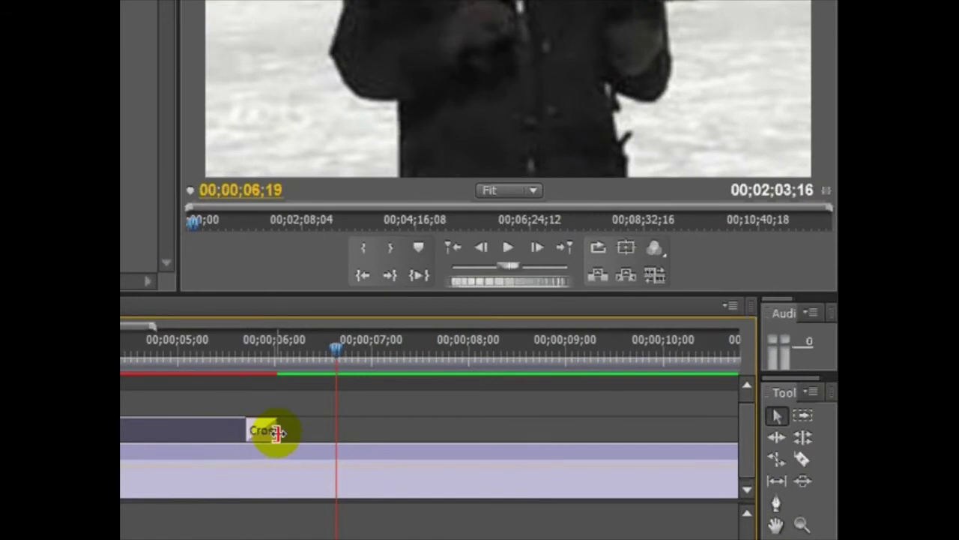
{"action": "left_click", "coordinate": [801, 459]}
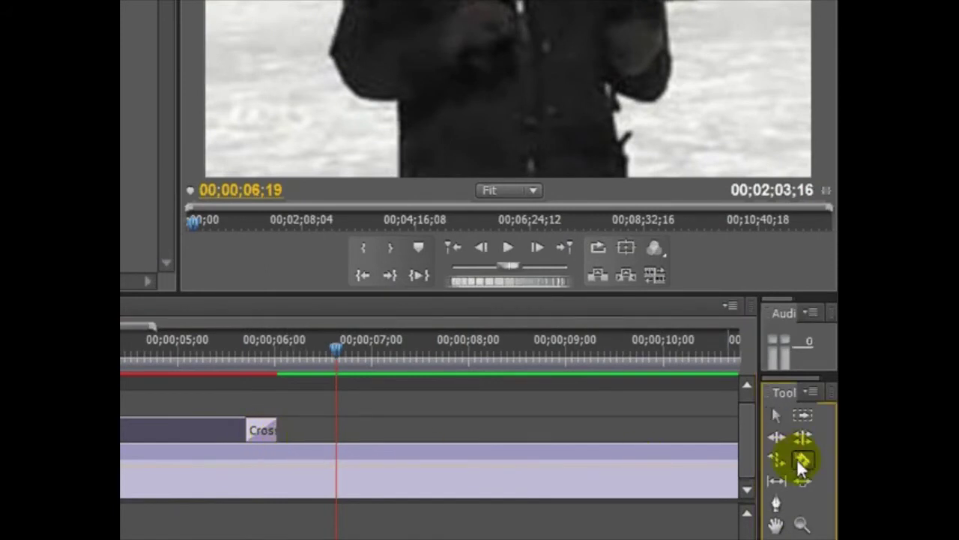
{"action": "left_click", "coordinate": [217, 474]}
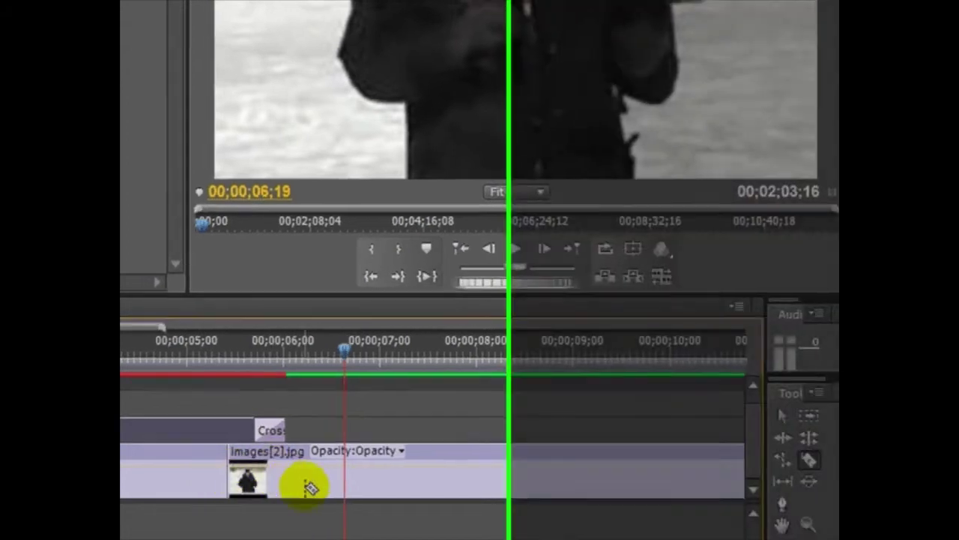
{"action": "right_click", "coordinate": [305, 488]}
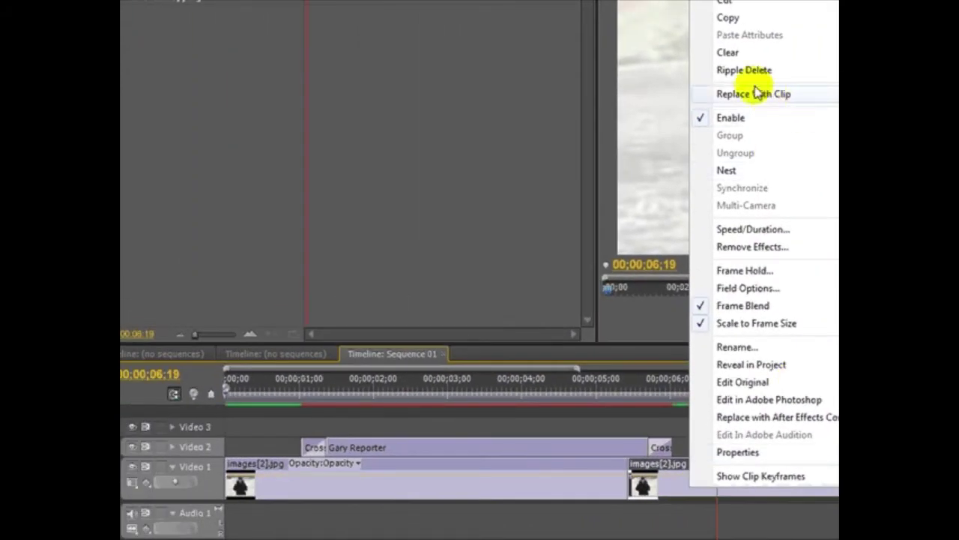
{"action": "left_click", "coordinate": [728, 54]}
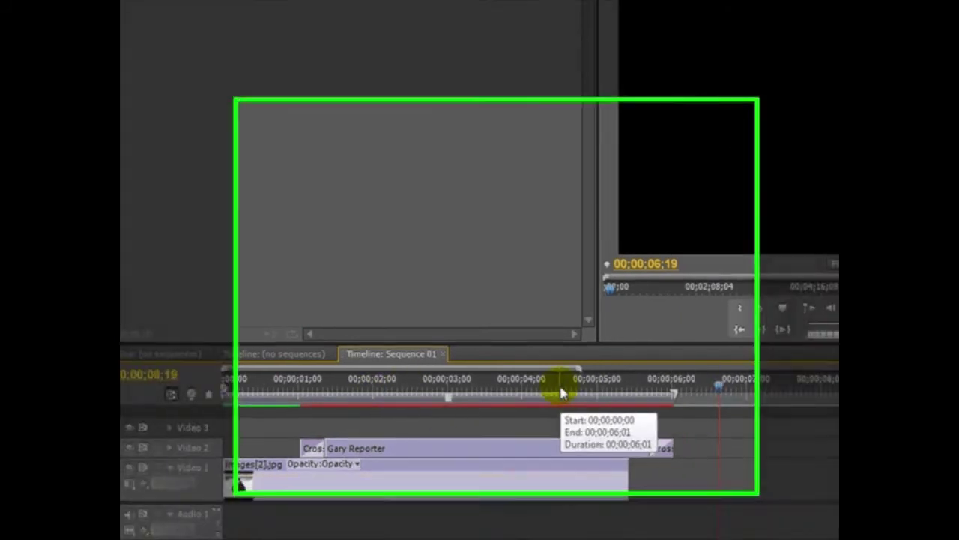
Trim the end of the title on Video 2 back to the end of the Video 1 clip with the Selection tool.
{"action": "left_click_drag", "start_coordinate": [563, 392], "coordinate": [545, 443]}
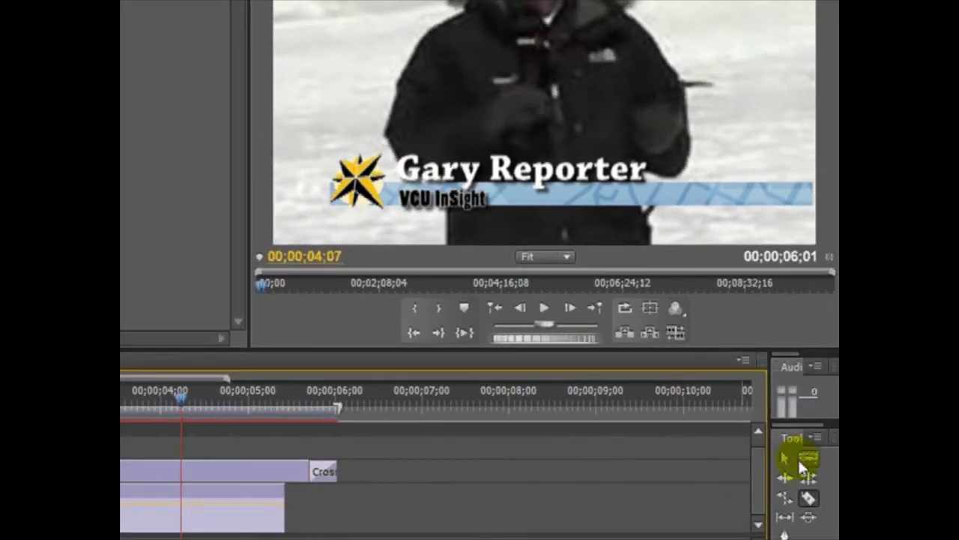
{"action": "left_click", "coordinate": [785, 458]}
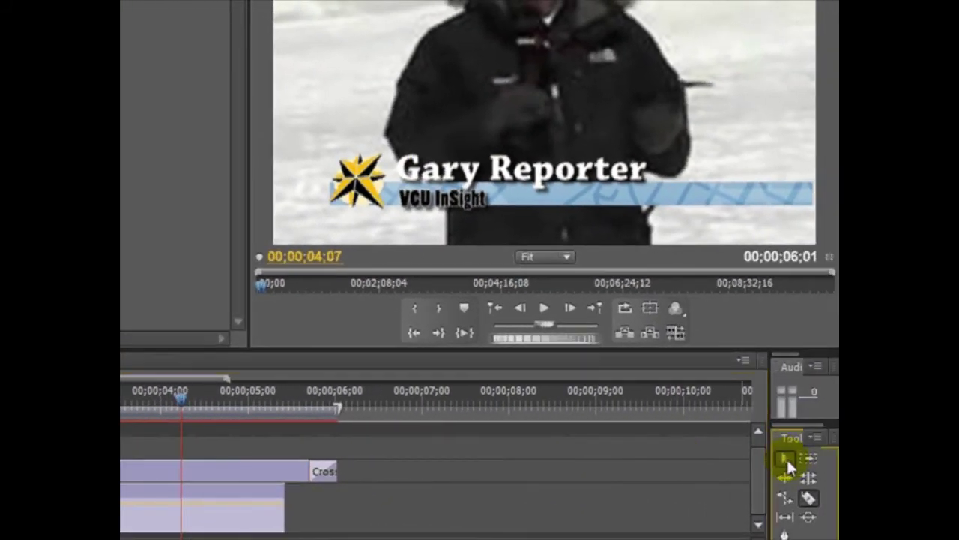
{"action": "left_click_drag", "start_coordinate": [327, 470], "coordinate": [279, 479]}
{"action": "left_click", "coordinate": [271, 411]}
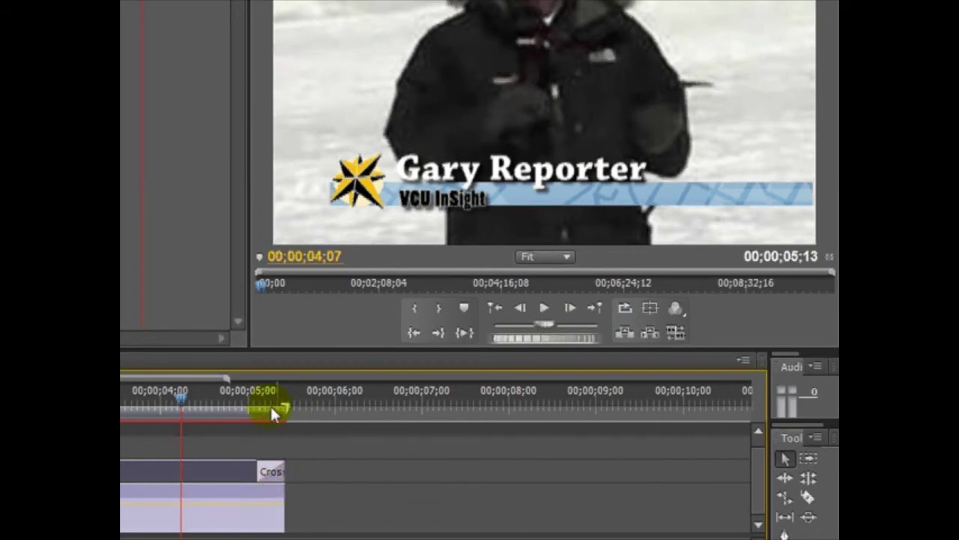
Check the title's fade-out at 00;00;05;08 and clear the cross dissolve at the title's end.
{"action": "left_click_drag", "start_coordinate": [178, 392], "coordinate": [271, 401]}
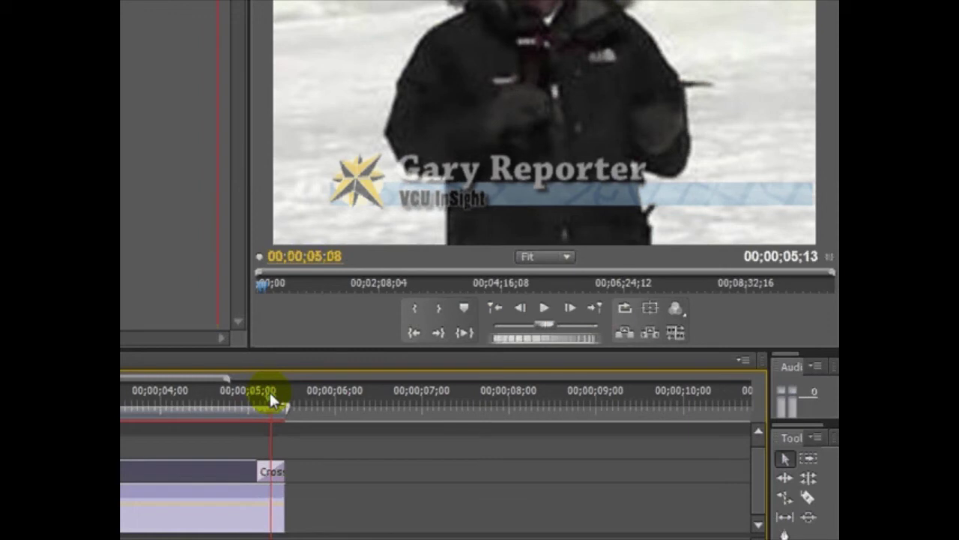
{"action": "left_click", "coordinate": [272, 468]}
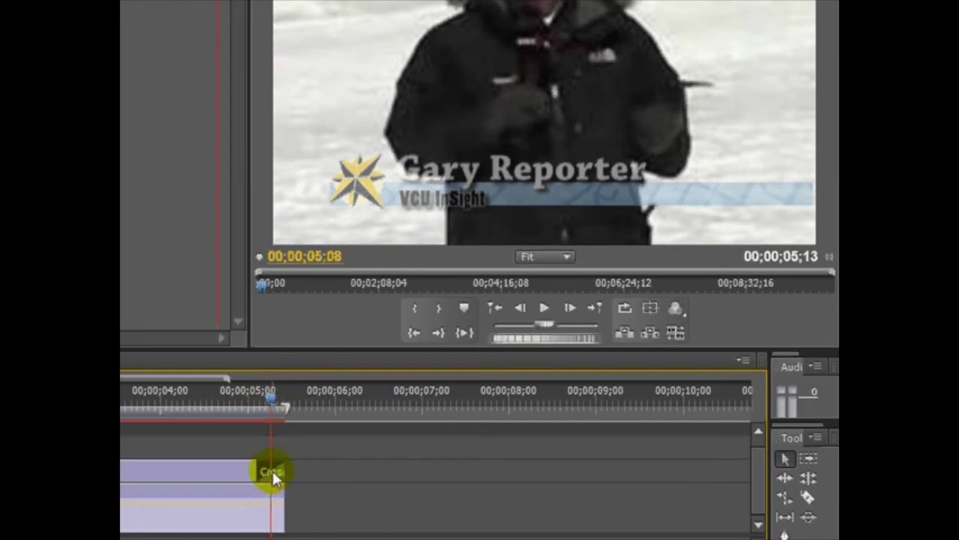
{"action": "right_click", "coordinate": [273, 472]}
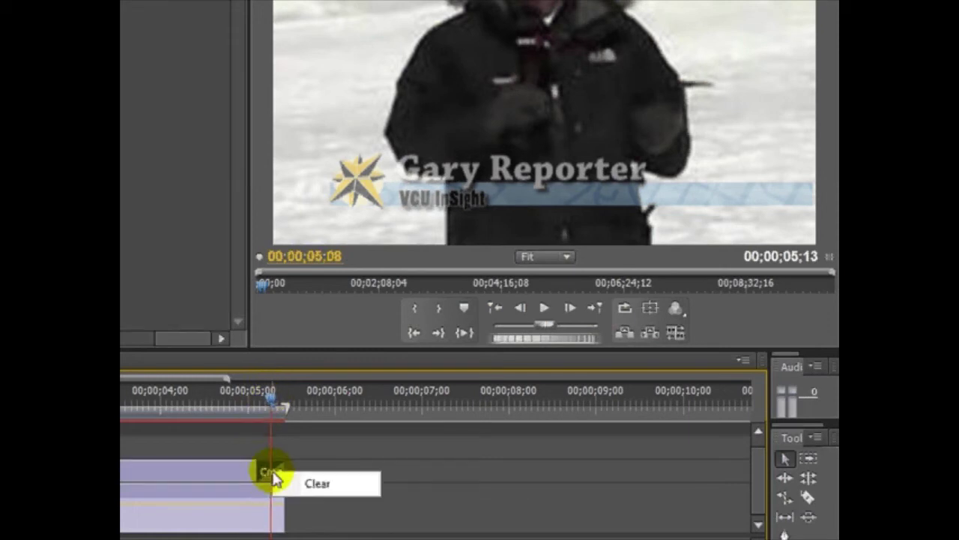
{"action": "left_click", "coordinate": [246, 443]}
{"action": "right_click", "coordinate": [274, 471]}
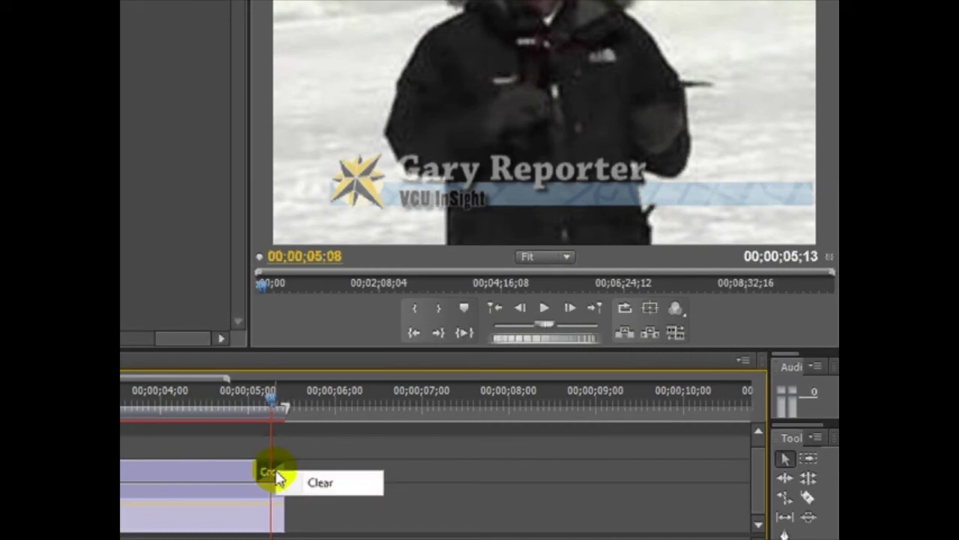
{"action": "left_click", "coordinate": [313, 486]}
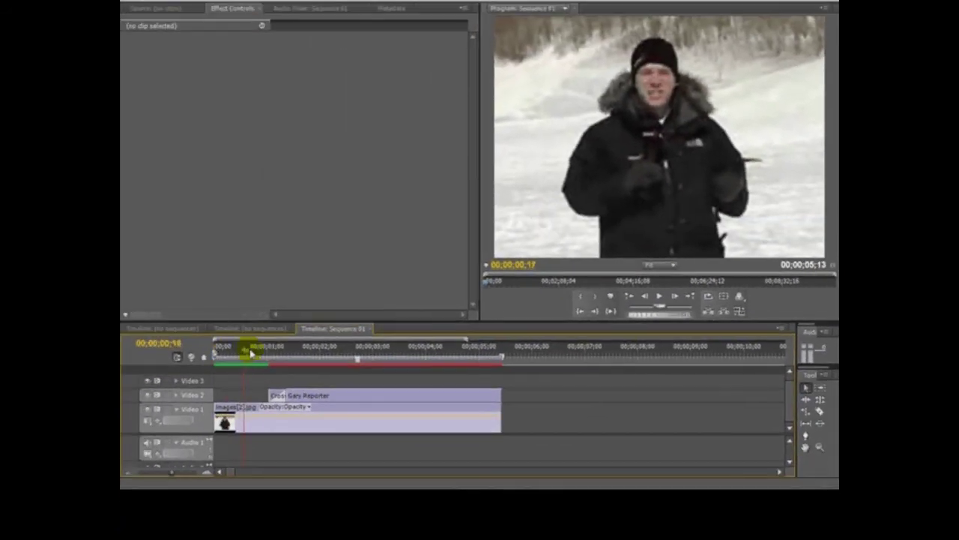
Scrub the sequence from the title's start to its end, and examine the cross dissolve at its start again.
{"action": "left_click", "coordinate": [270, 350]}
{"action": "left_click_drag", "start_coordinate": [272, 350], "coordinate": [500, 372]}
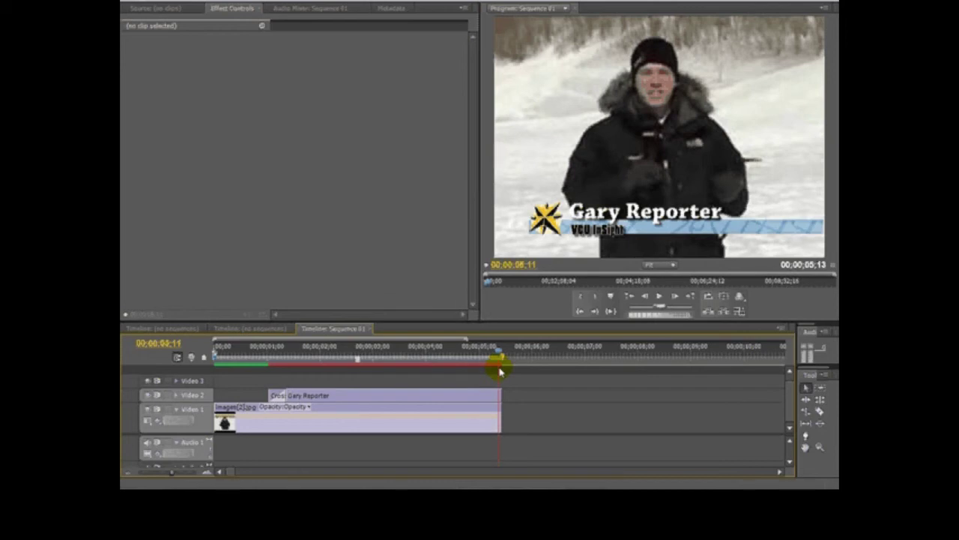
{"action": "left_click_drag", "start_coordinate": [500, 370], "coordinate": [512, 369]}
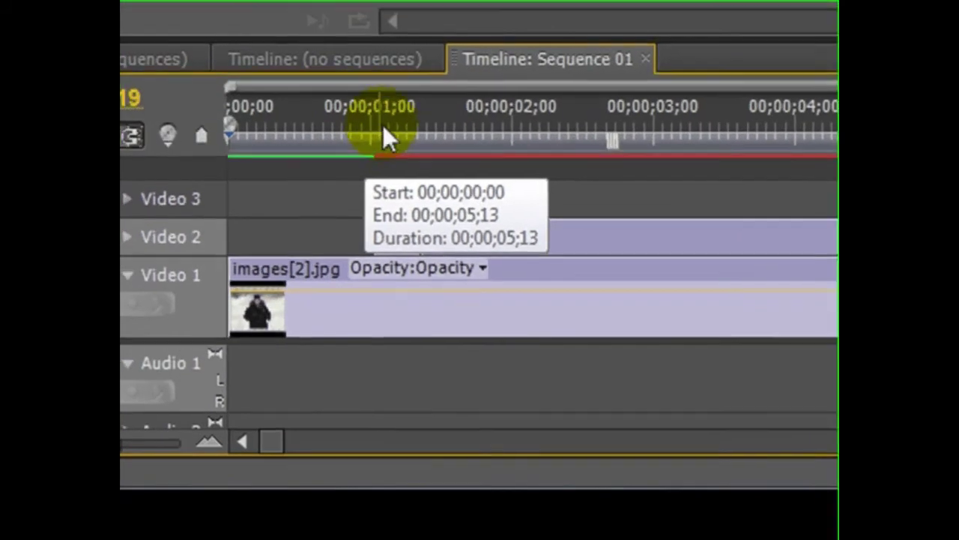
{"action": "left_click", "coordinate": [272, 348]}
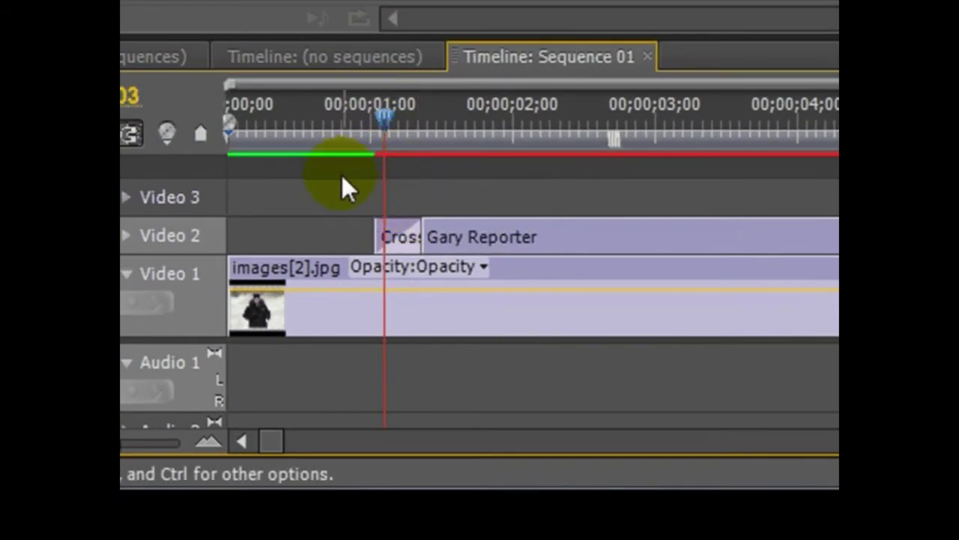
{"action": "left_click_drag", "start_coordinate": [375, 120], "coordinate": [421, 116]}
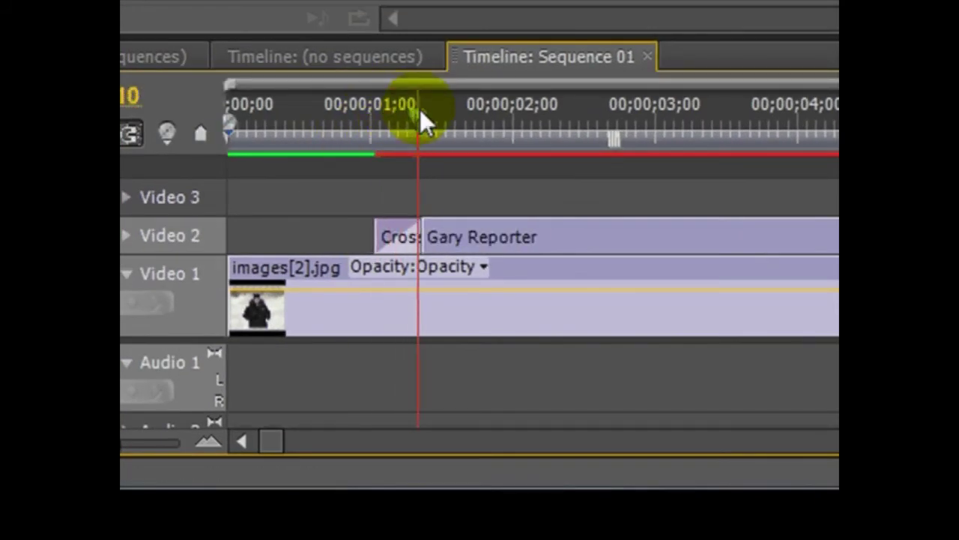